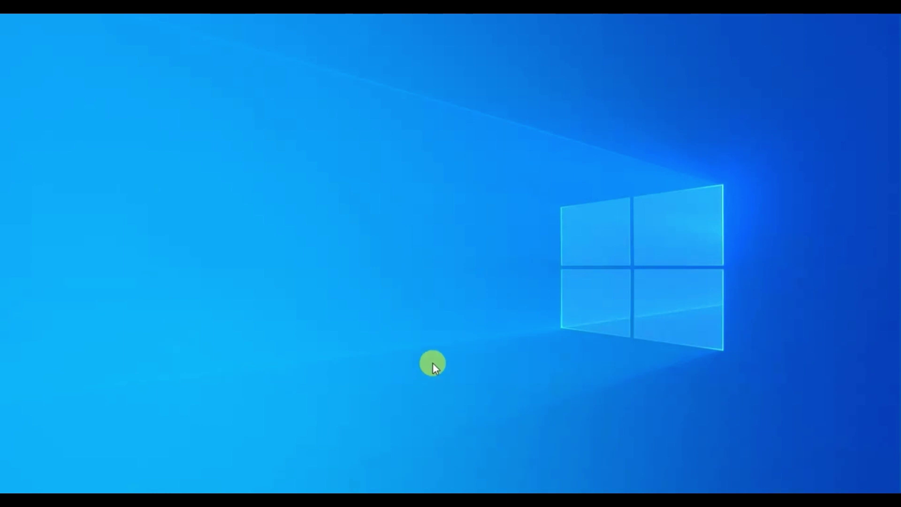
- Open the System > Sound page of Windows Settings via Action Center's All settings
{"action": "key", "text": "super+a"}
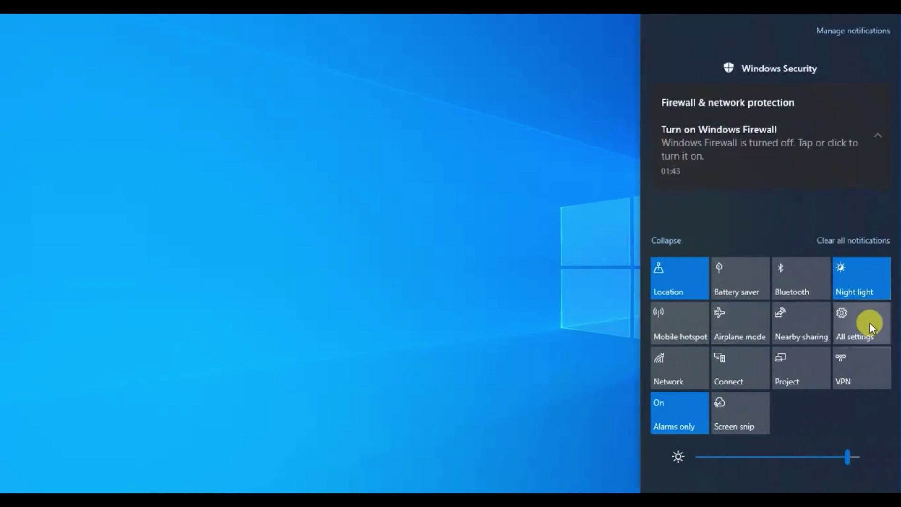
{"action": "left_click", "coordinate": [869, 323]}
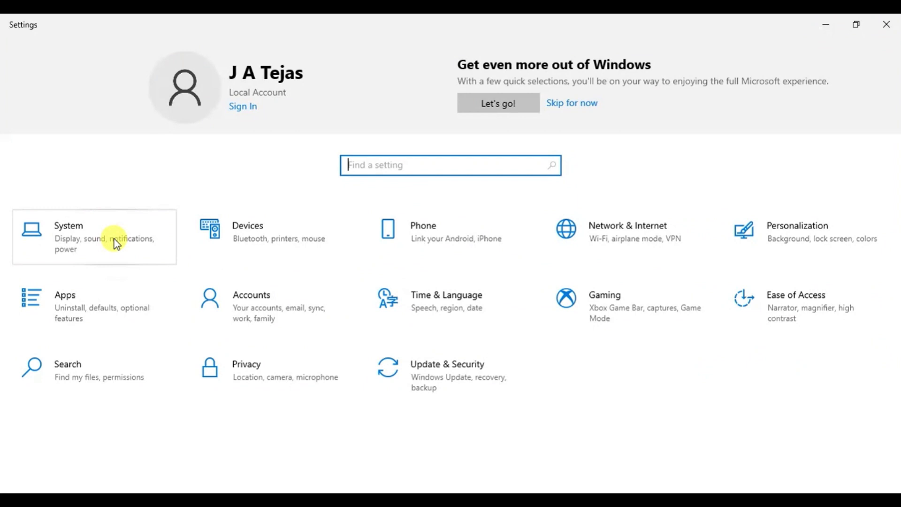
{"action": "left_click", "coordinate": [113, 257]}
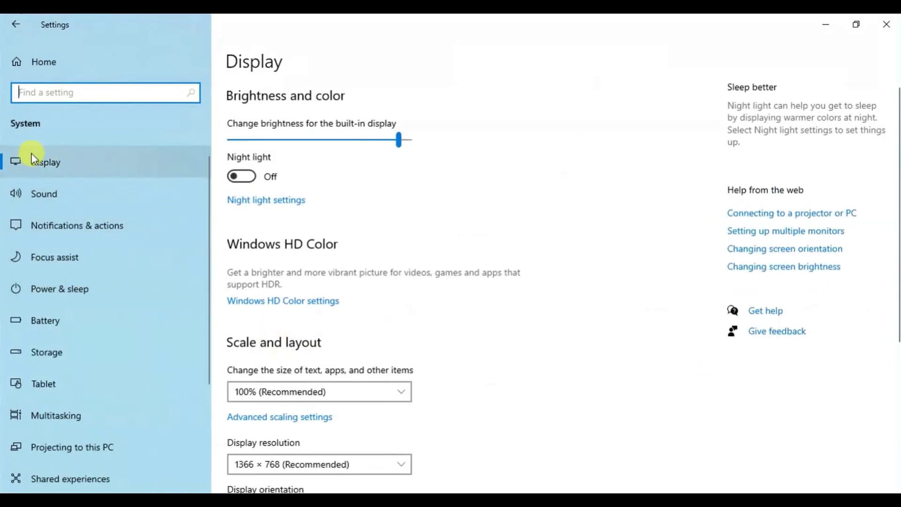
{"action": "left_click", "coordinate": [70, 201]}
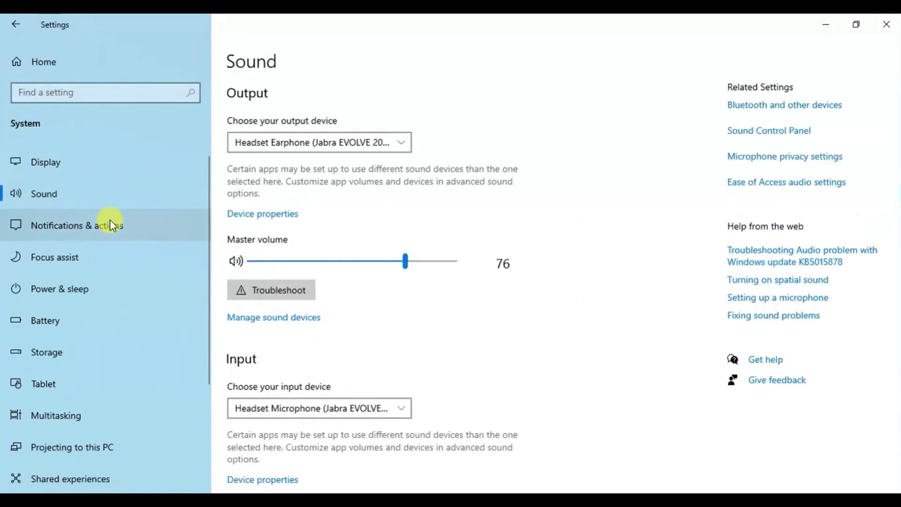
{"action": "key", "text": "super"}
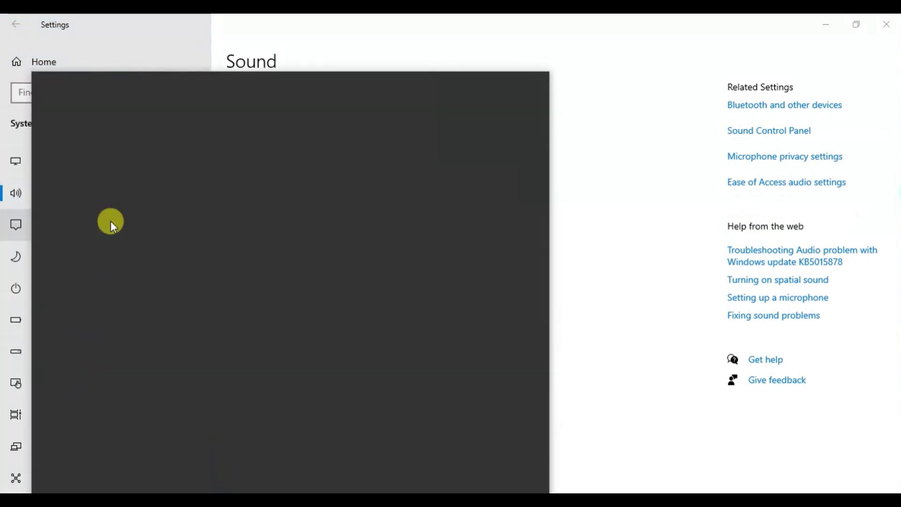
- Open and close File Explorer Options from Control Panel, then close the Control Panel window
{"action": "key", "text": "super"}
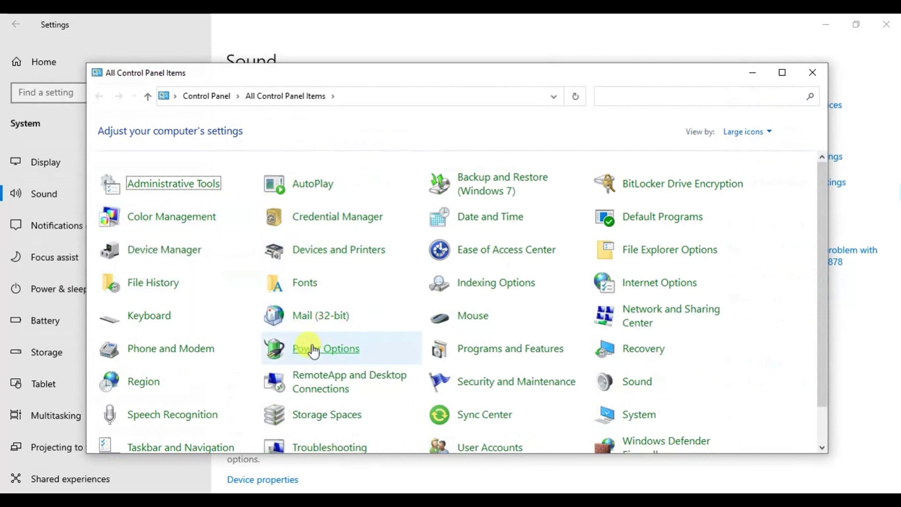
{"action": "left_click", "coordinate": [671, 254]}
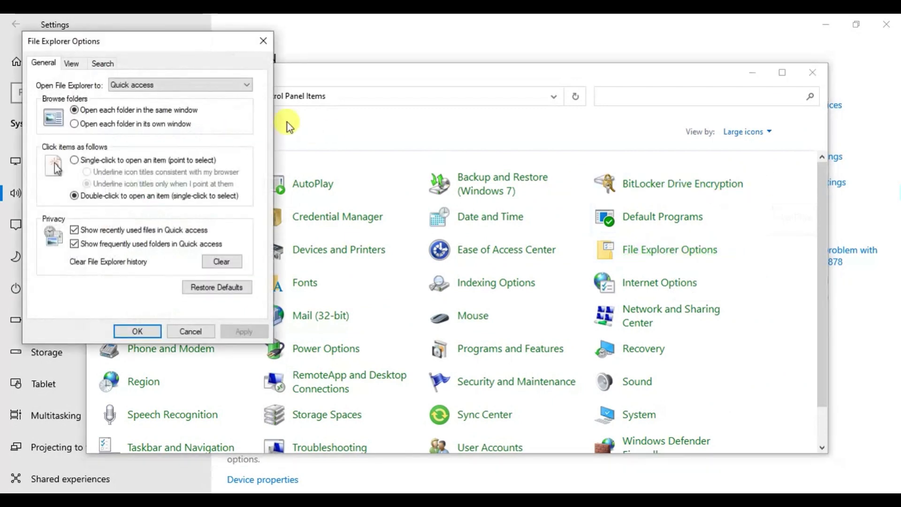
{"action": "left_click", "coordinate": [269, 41]}
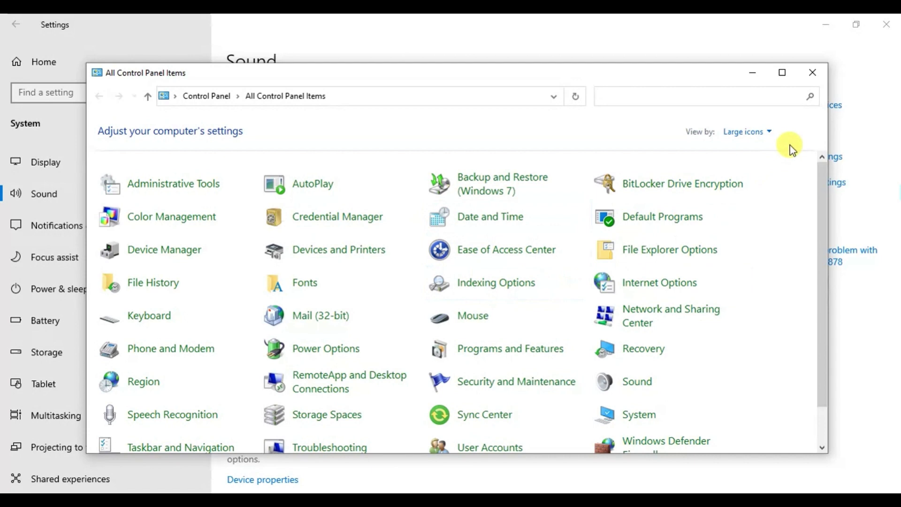
{"action": "left_click", "coordinate": [814, 75]}
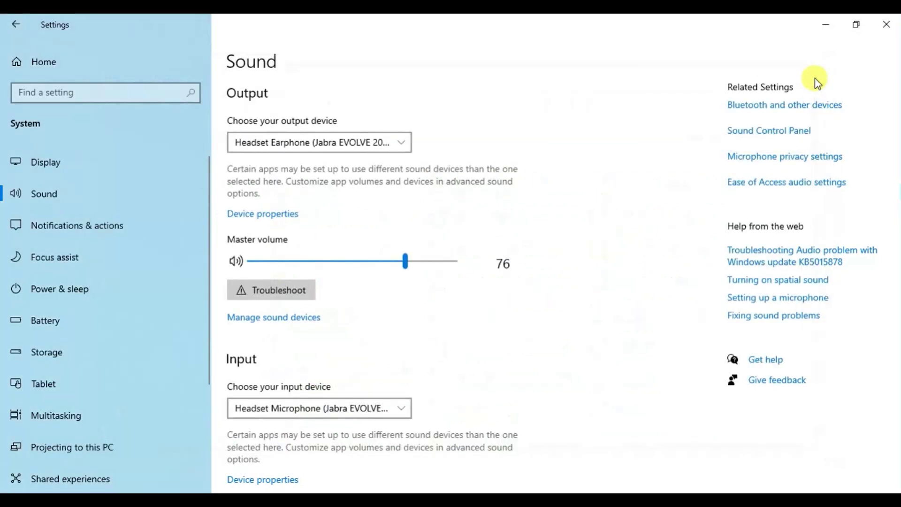
- Close Windows Settings and create a new folder on the desktop
{"action": "left_click", "coordinate": [883, 25]}
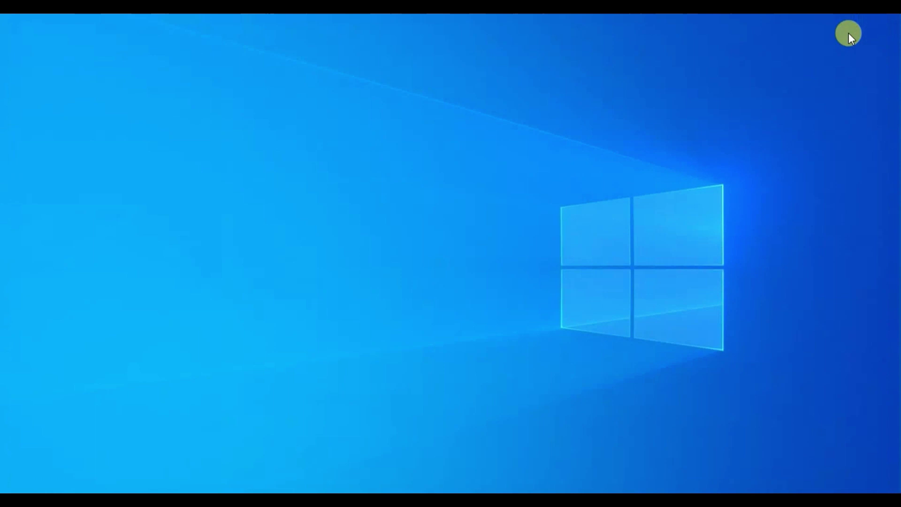
{"action": "right_click", "coordinate": [410, 167]}
{"action": "mouse_move", "coordinate": [471, 275]}
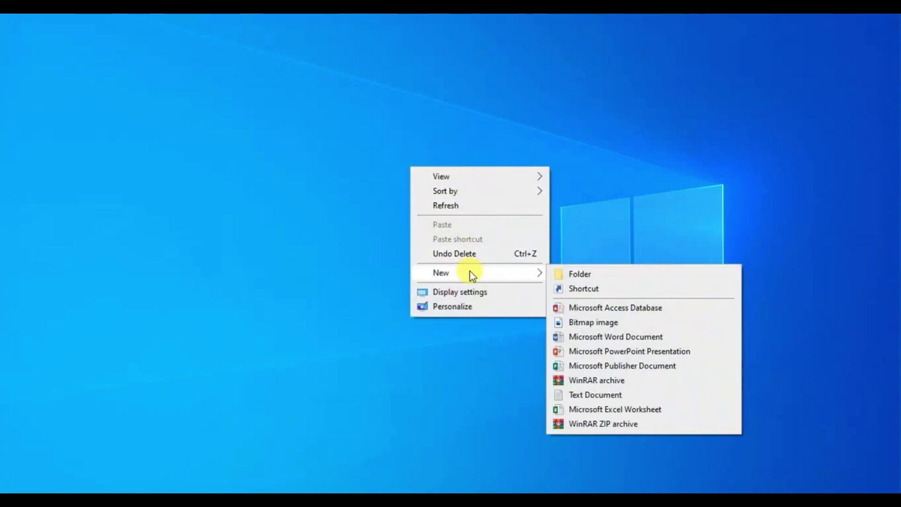
{"action": "left_click", "coordinate": [590, 273]}
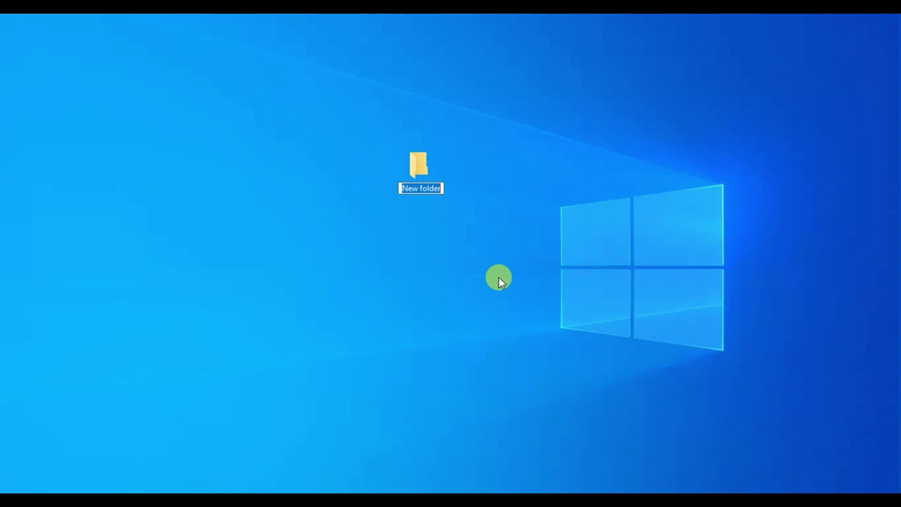
- Put the new folder's name into editing with Rename from its context menu
{"action": "right_click", "coordinate": [411, 208]}
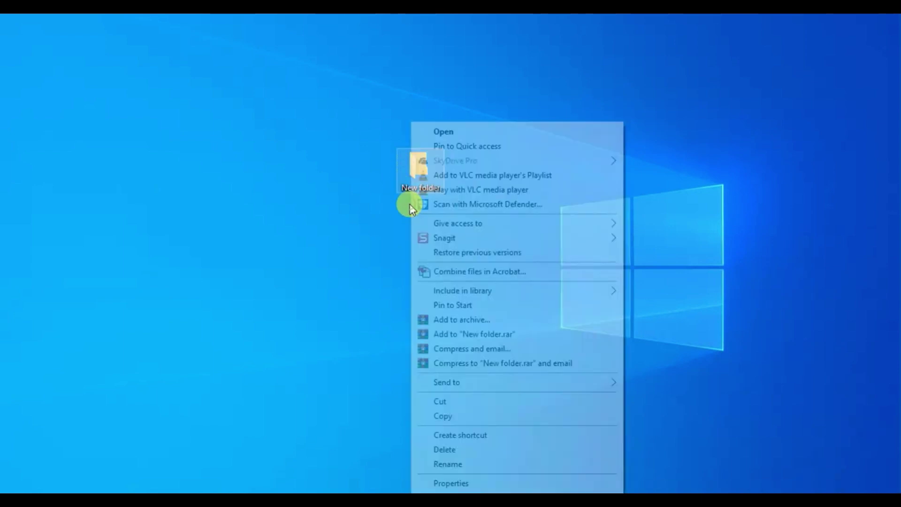
{"action": "left_click", "coordinate": [410, 208]}
{"action": "right_click", "coordinate": [419, 173]}
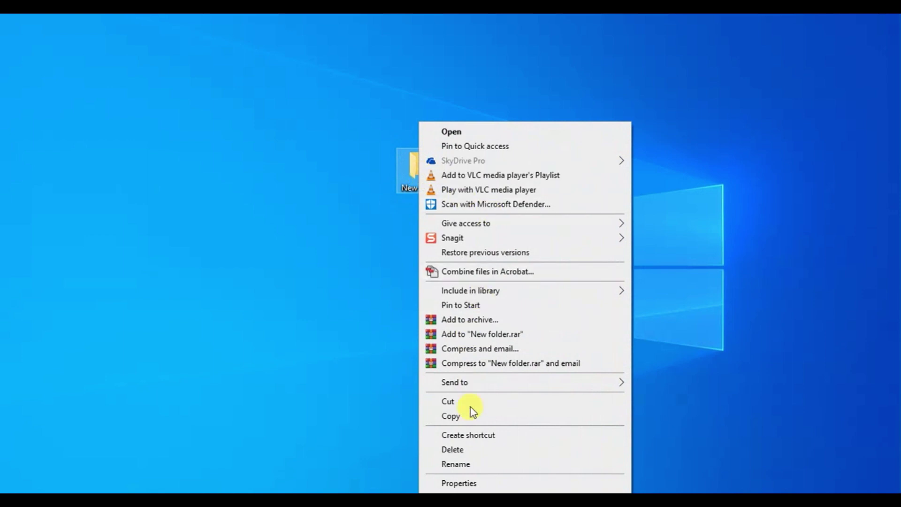
{"action": "left_click", "coordinate": [477, 462]}
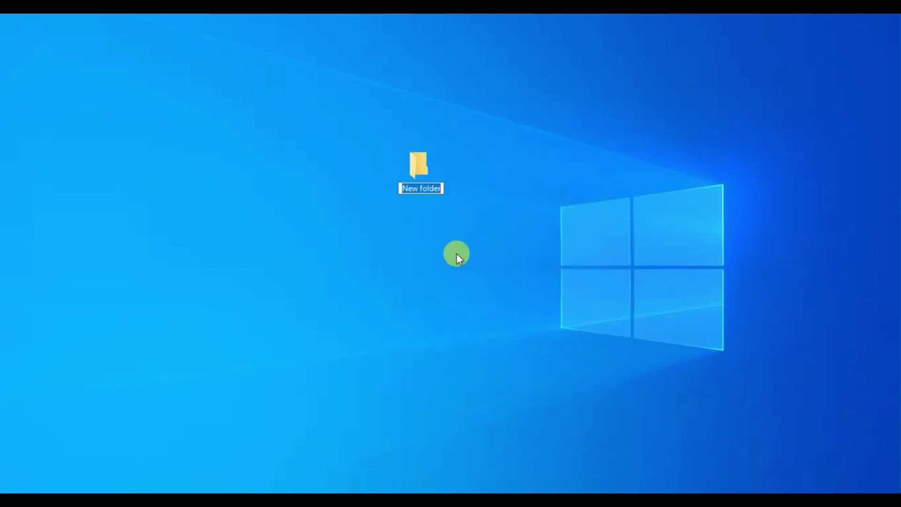
- Rename the folder to GodMode.{ED7BA470-8E54-465E-825C-99712043E01C} using the clipboard history entry
{"action": "key", "text": "super+v"}
{"action": "left_click", "coordinate": [436, 235]}
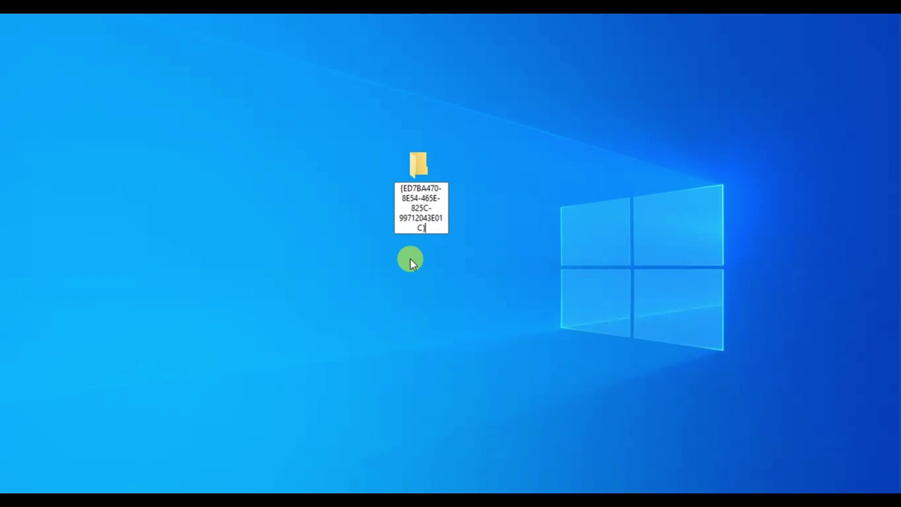
{"action": "key", "text": "Return"}
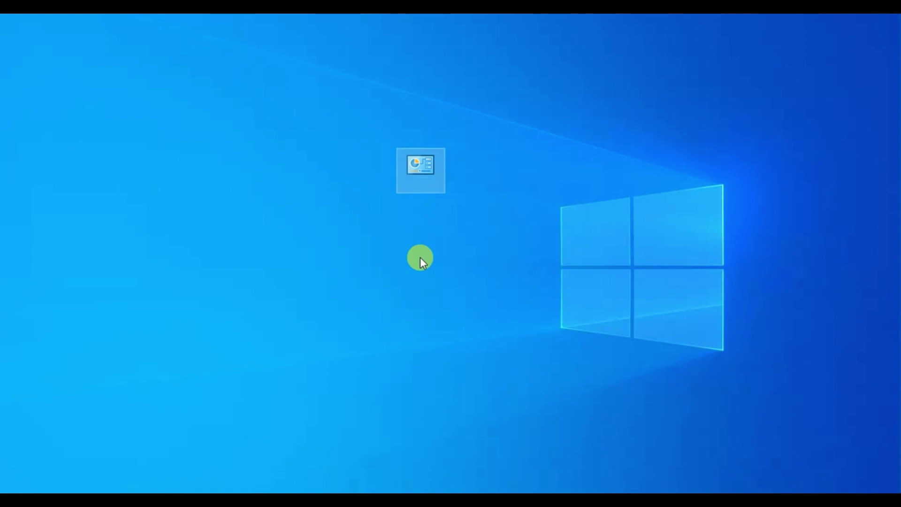
{"action": "double_click", "coordinate": [422, 181]}
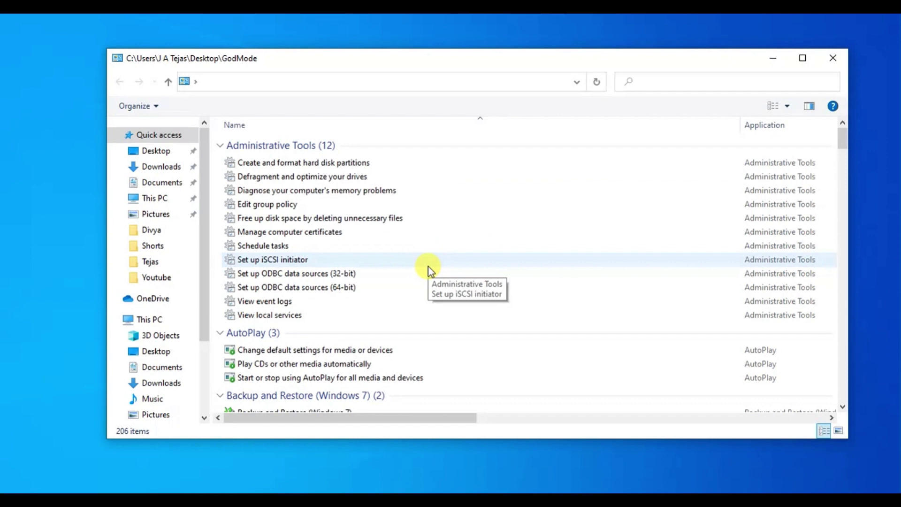
{"action": "left_click", "coordinate": [429, 267]}
{"action": "scroll", "coordinate": [429, 266], "scroll_direction": "down", "scroll_amount": 3}
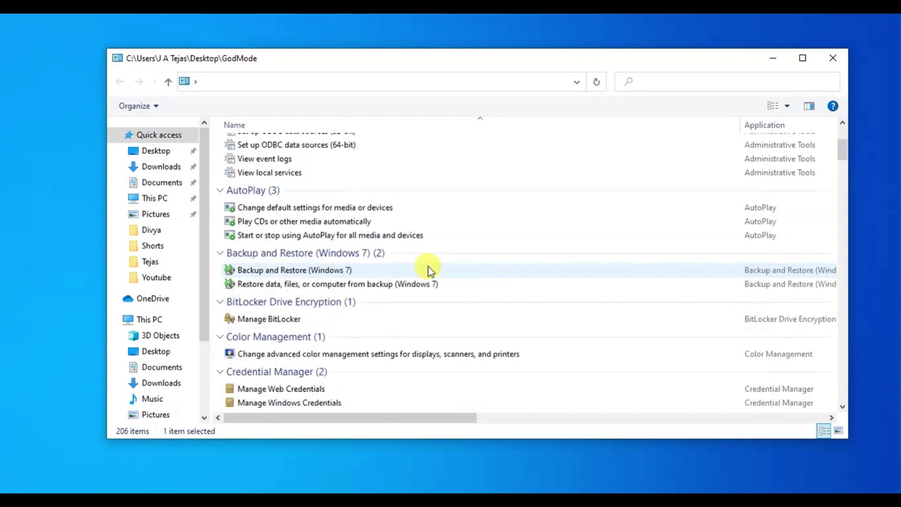
{"action": "scroll", "coordinate": [429, 267], "scroll_direction": "down", "scroll_amount": 1}
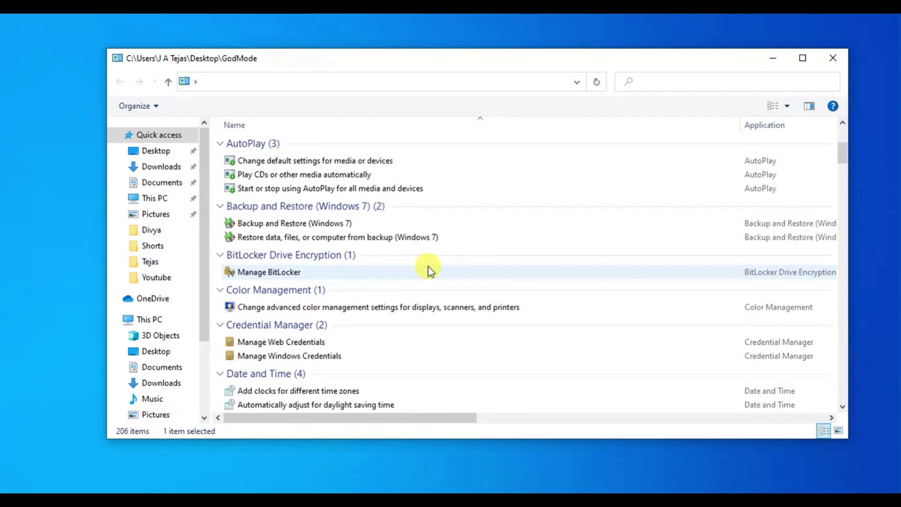
{"action": "scroll", "coordinate": [429, 267], "scroll_direction": "up", "scroll_amount": 4}
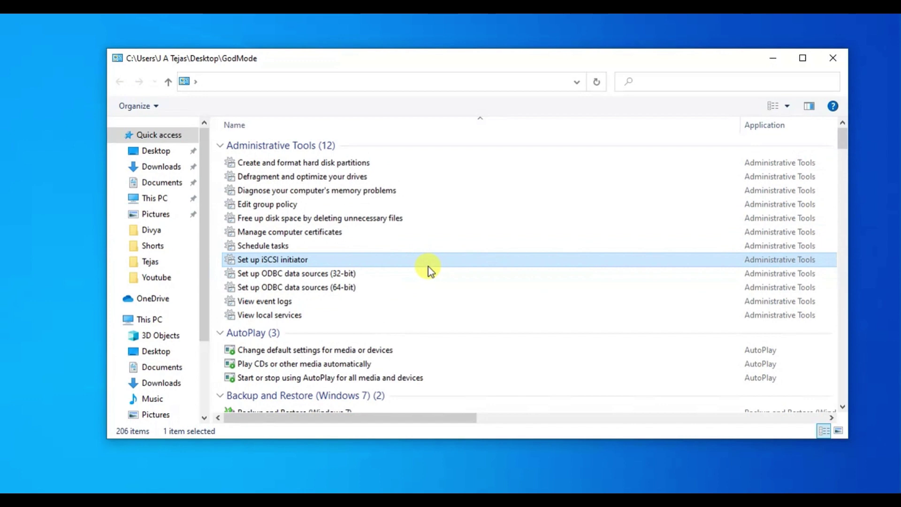
{"action": "scroll", "coordinate": [429, 266], "scroll_direction": "down", "scroll_amount": 8}
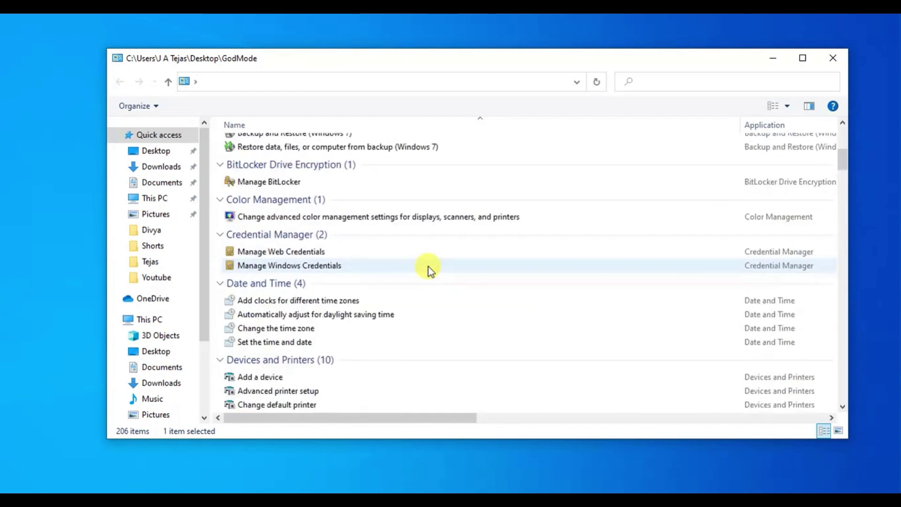
{"action": "scroll", "coordinate": [429, 267], "scroll_direction": "down", "scroll_amount": 2}
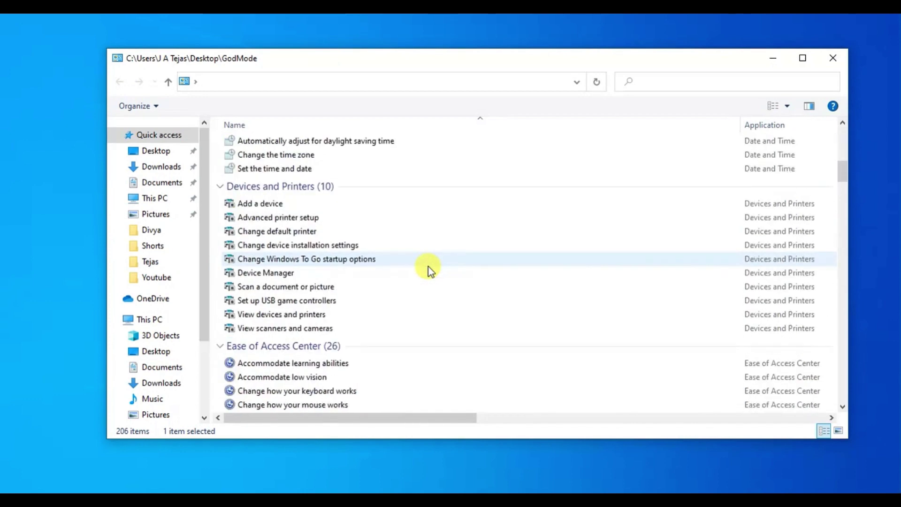
{"action": "scroll", "coordinate": [430, 267], "scroll_direction": "down", "scroll_amount": 2}
{"action": "scroll", "coordinate": [429, 266], "scroll_direction": "down", "scroll_amount": 3}
{"action": "scroll", "coordinate": [430, 266], "scroll_direction": "up", "scroll_amount": 14}
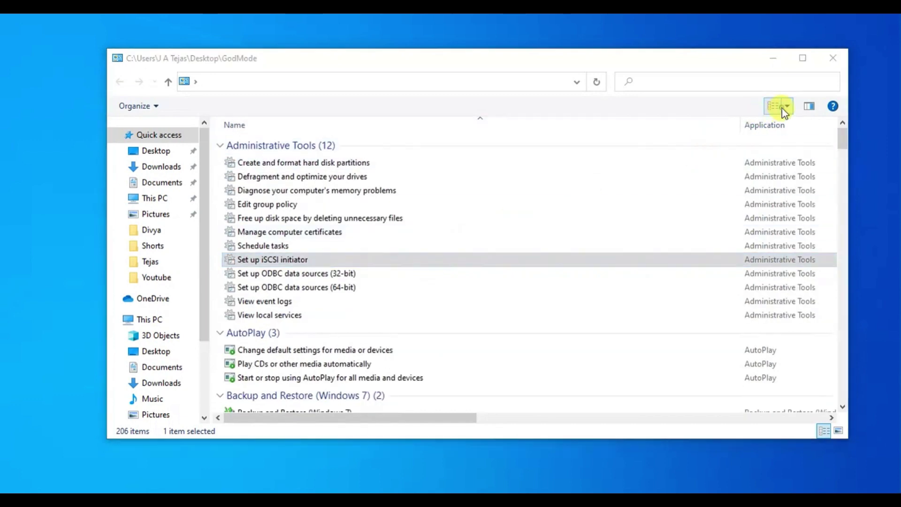
{"action": "left_click", "coordinate": [785, 107]}
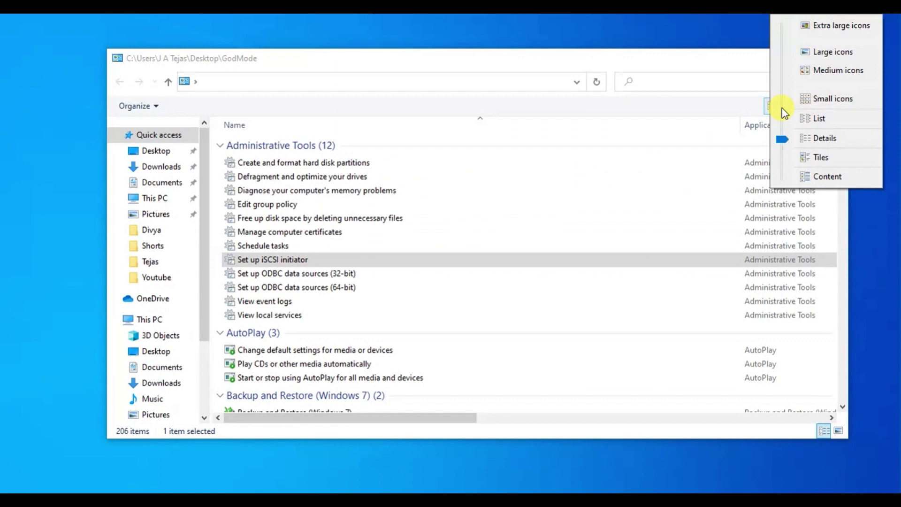
{"action": "left_click", "coordinate": [730, 109]}
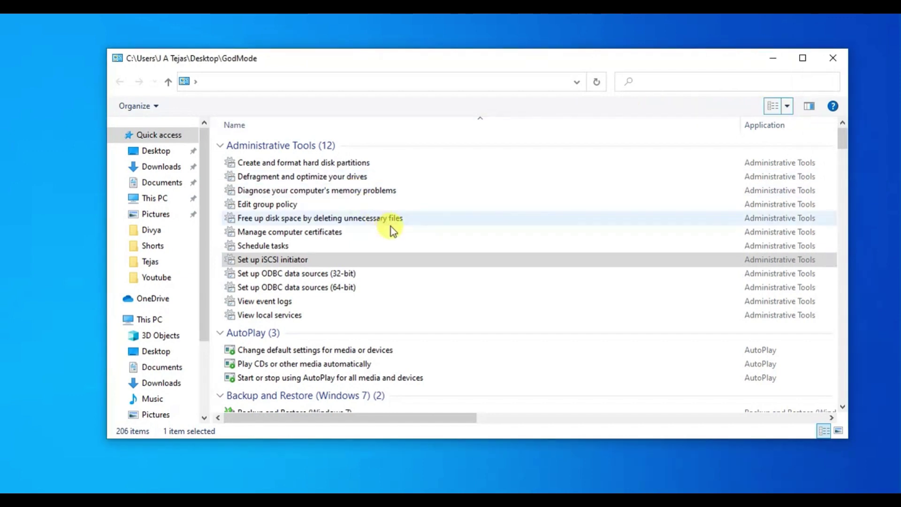
{"action": "scroll", "coordinate": [392, 229], "scroll_direction": "down", "scroll_amount": 8}
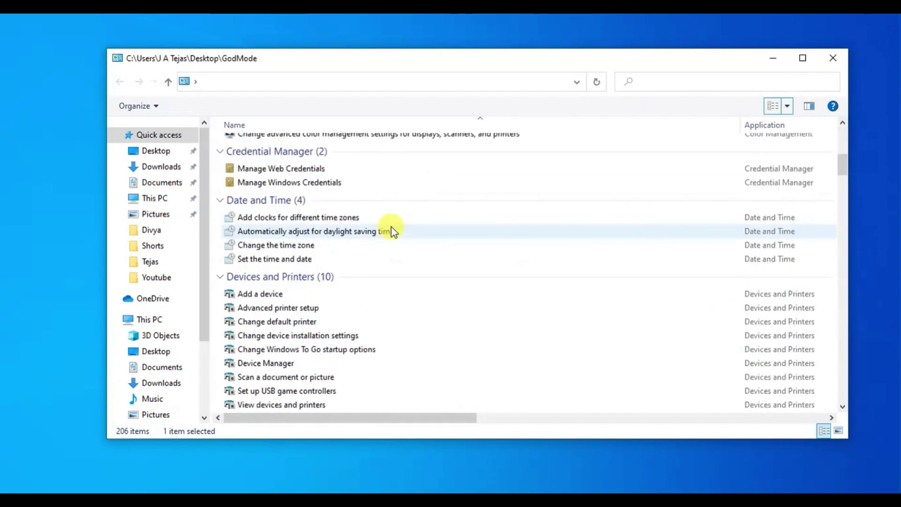
{"action": "key", "text": "alt+F4"}
{"action": "right_click", "coordinate": [562, 181]}
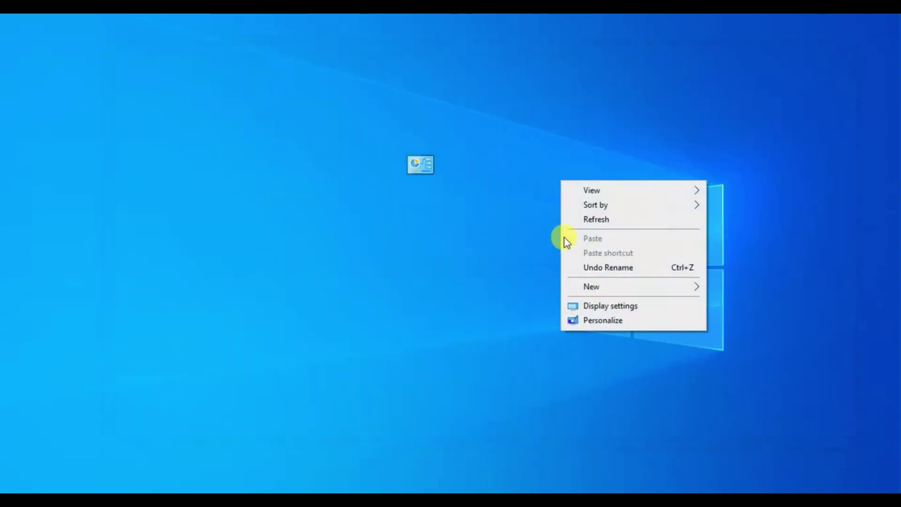